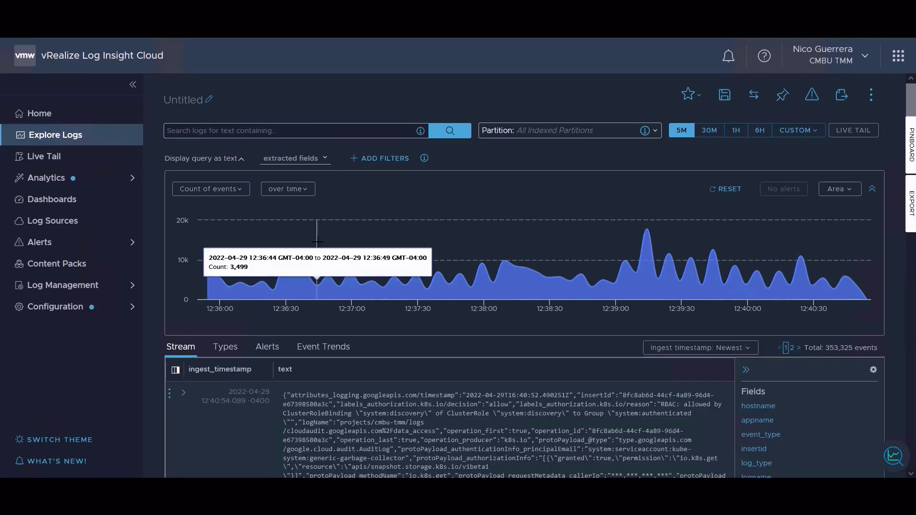
Search the logs of all indexed partitions in Explore Logs for the text "error".
{"action": "left_click", "coordinate": [60, 143]}
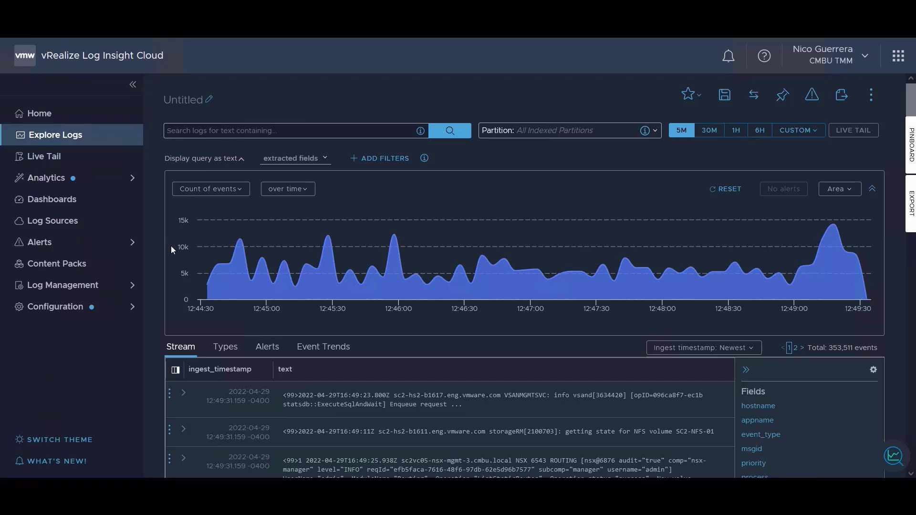
{"action": "mouse_move", "coordinate": [242, 276]}
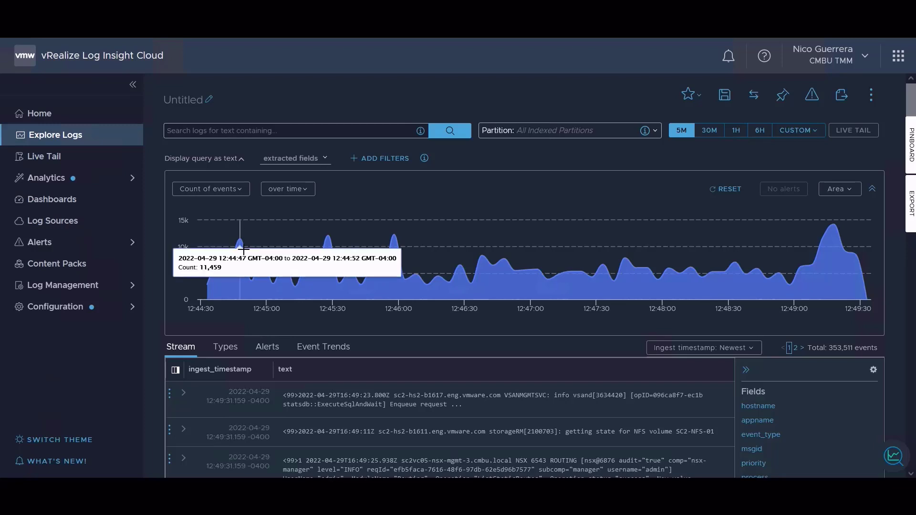
{"action": "left_click", "coordinate": [232, 130]}
{"action": "type", "text": "error"}
{"action": "key", "text": "Return"}
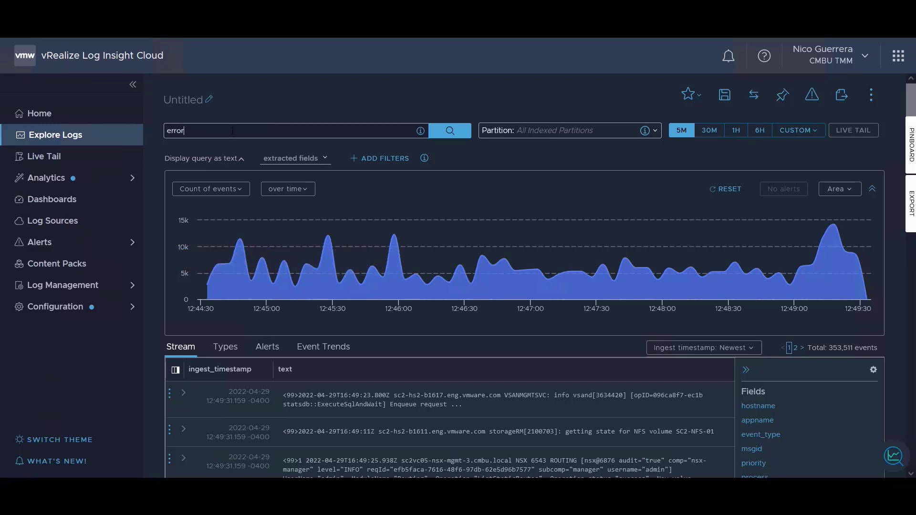
Group the error event count by hostname and chart it as a non-time series.
{"action": "left_click", "coordinate": [213, 190]}
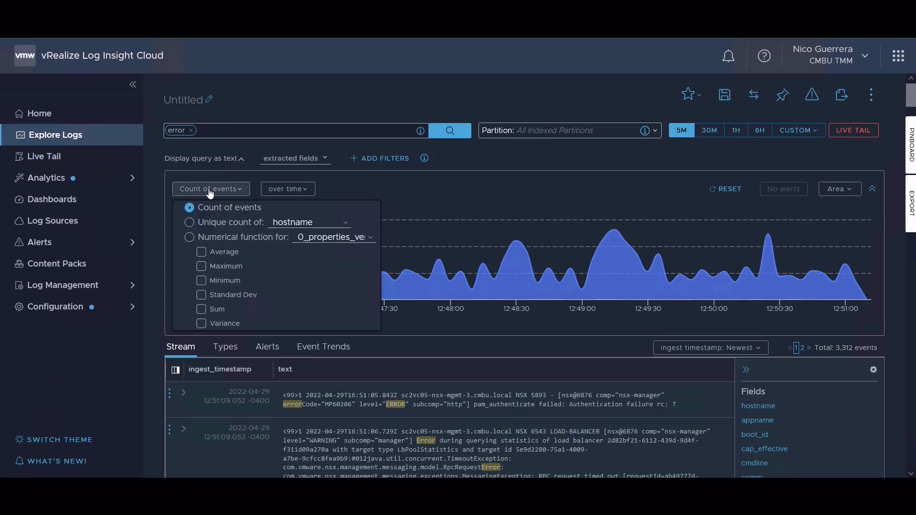
{"action": "left_click", "coordinate": [301, 195]}
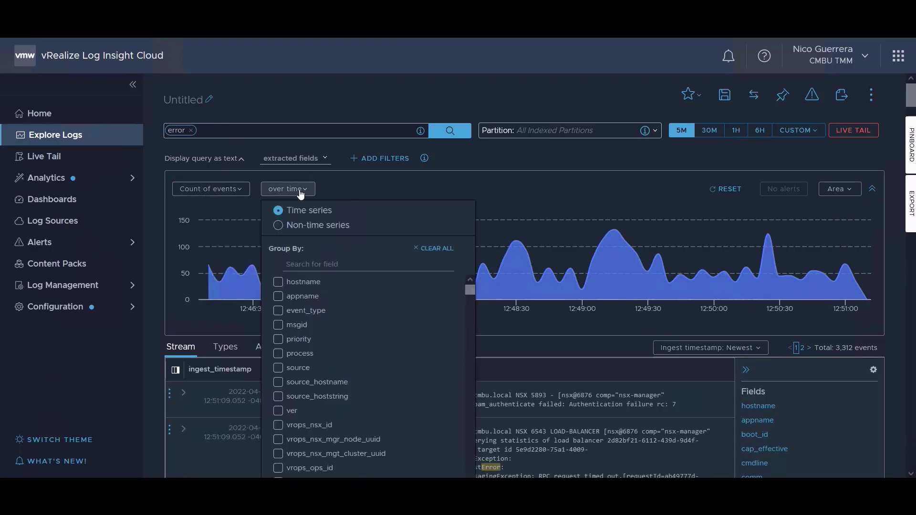
{"action": "left_click", "coordinate": [279, 285]}
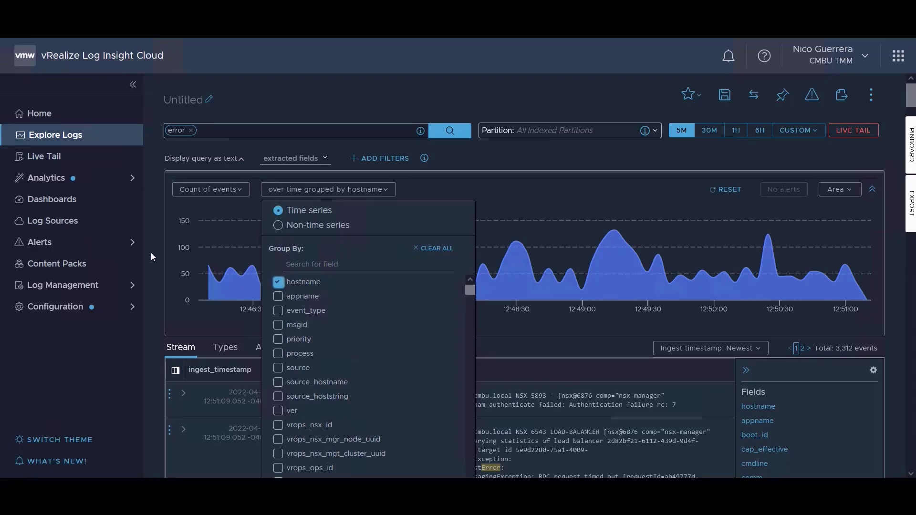
{"action": "left_click", "coordinate": [280, 227]}
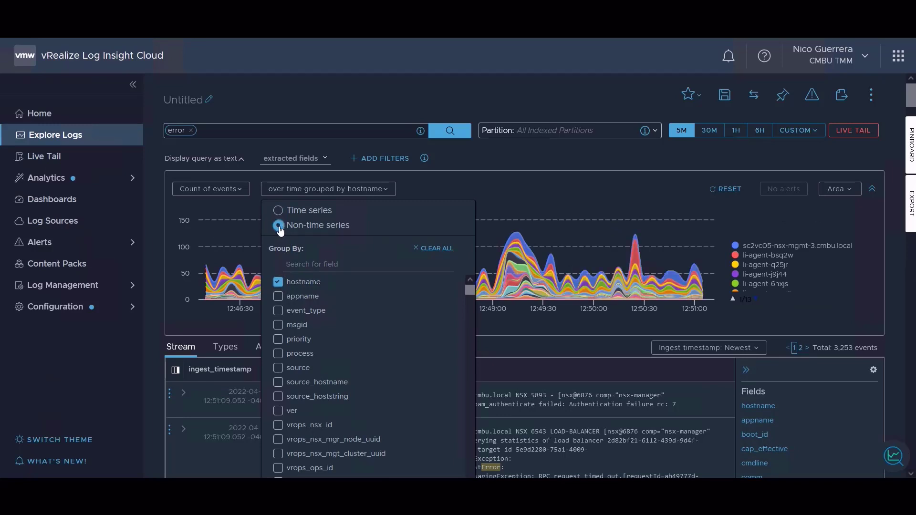
{"action": "left_click", "coordinate": [151, 245]}
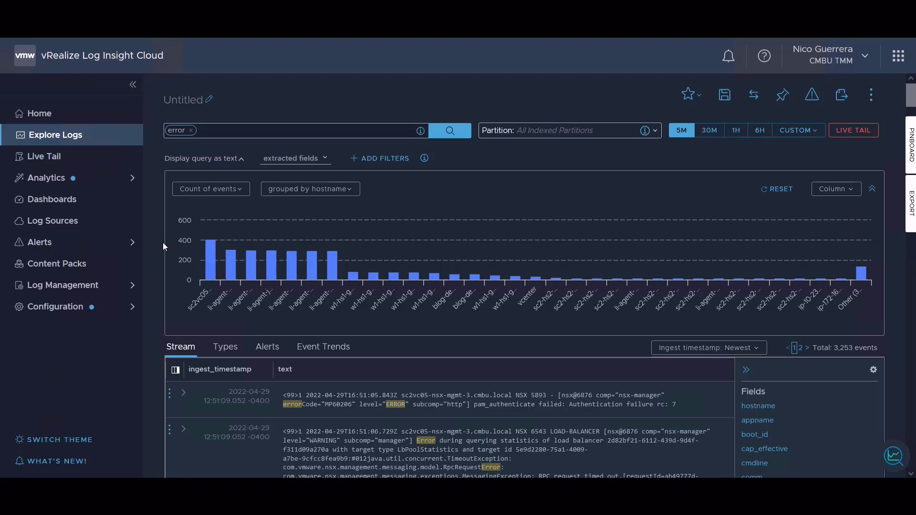
Filter the error results to the host li-agent-bsq2w from the chart and read through its log entries.
{"action": "mouse_move", "coordinate": [210, 264]}
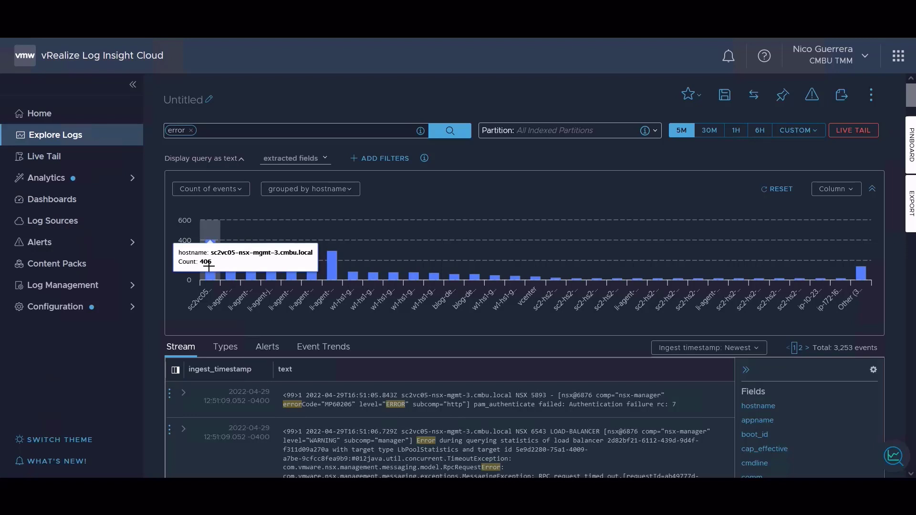
{"action": "left_click", "coordinate": [231, 274]}
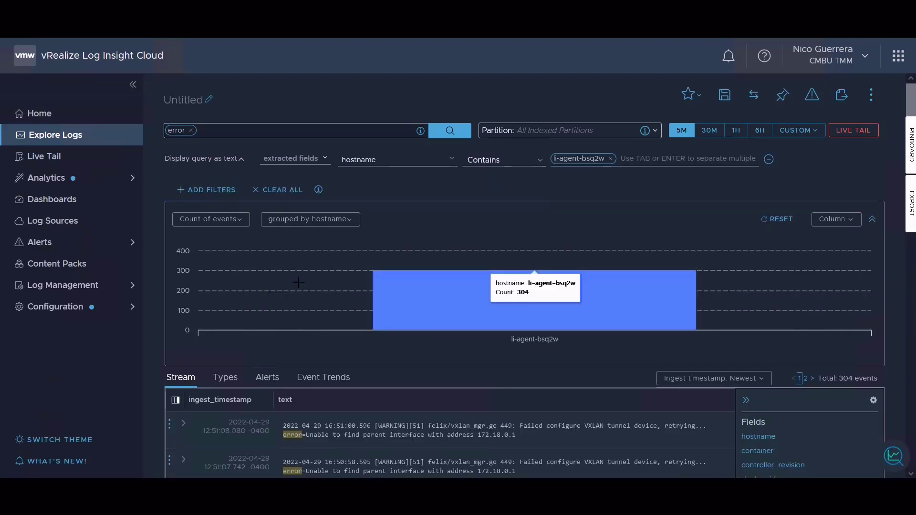
{"action": "scroll", "coordinate": [289, 327], "scroll_direction": "down", "scroll_amount": 1}
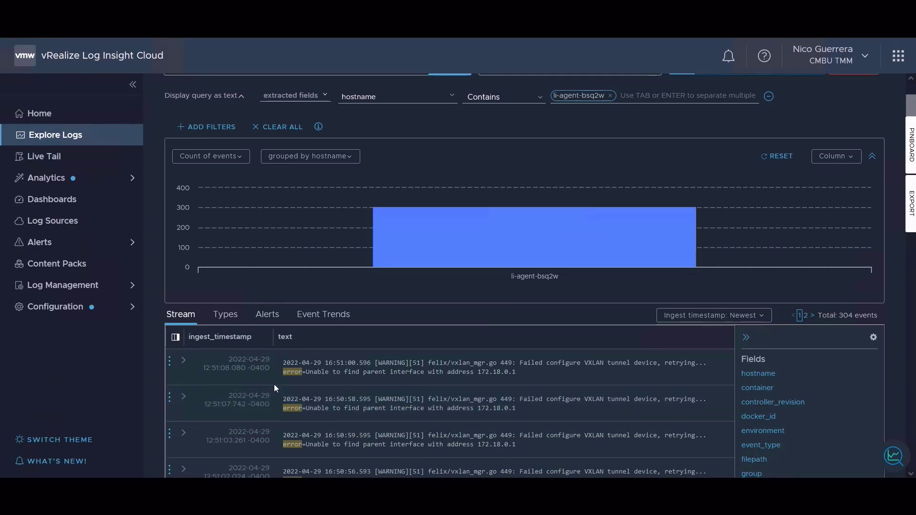
{"action": "scroll", "coordinate": [274, 384], "scroll_direction": "down", "scroll_amount": 3}
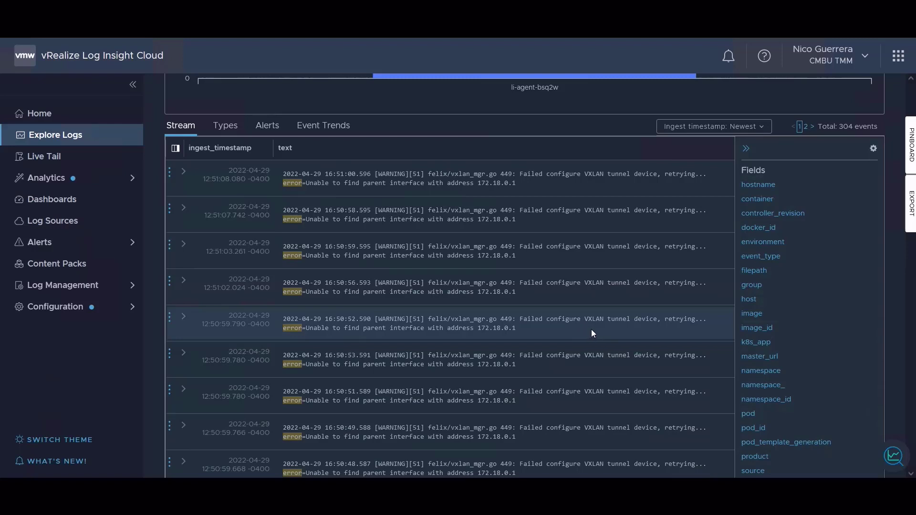
{"action": "scroll", "coordinate": [343, 329], "scroll_direction": "up", "scroll_amount": 2}
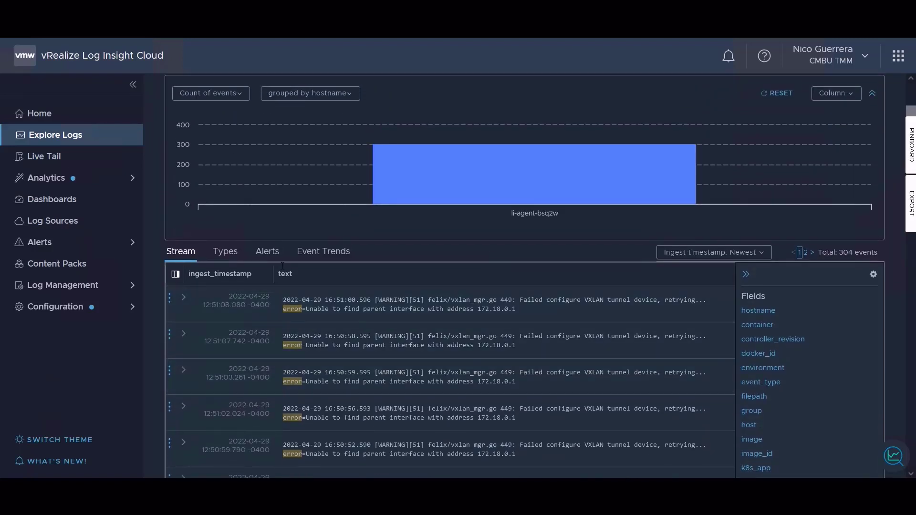
Examine the event trends for the filtered host, from increasing to decreasing event types.
{"action": "left_click", "coordinate": [321, 254]}
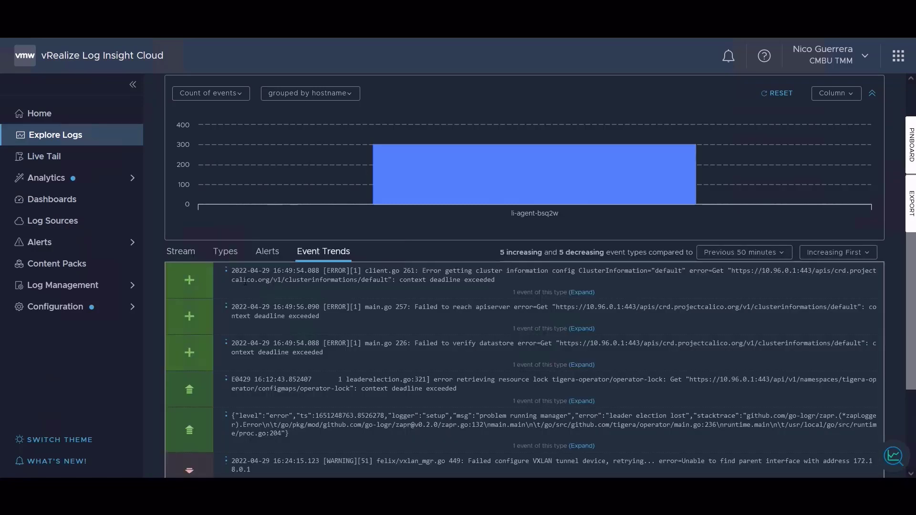
{"action": "scroll", "coordinate": [312, 359], "scroll_direction": "down", "scroll_amount": 3}
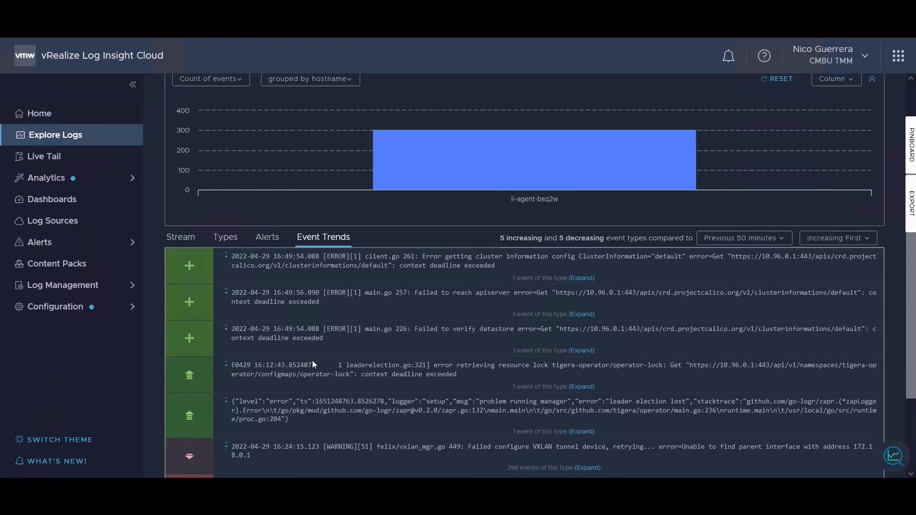
{"action": "scroll", "coordinate": [320, 377], "scroll_direction": "down", "scroll_amount": 1}
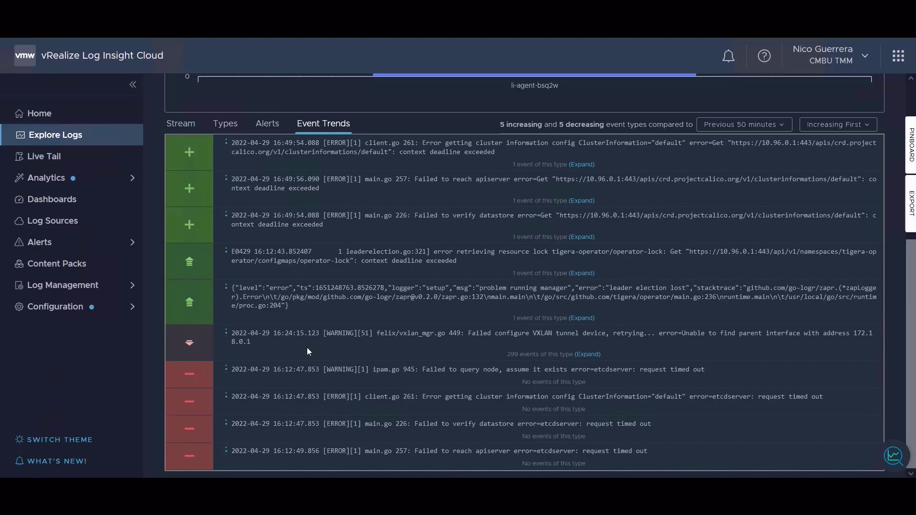
Show the host's errors grouped by event type and look over the list.
{"action": "left_click", "coordinate": [179, 126]}
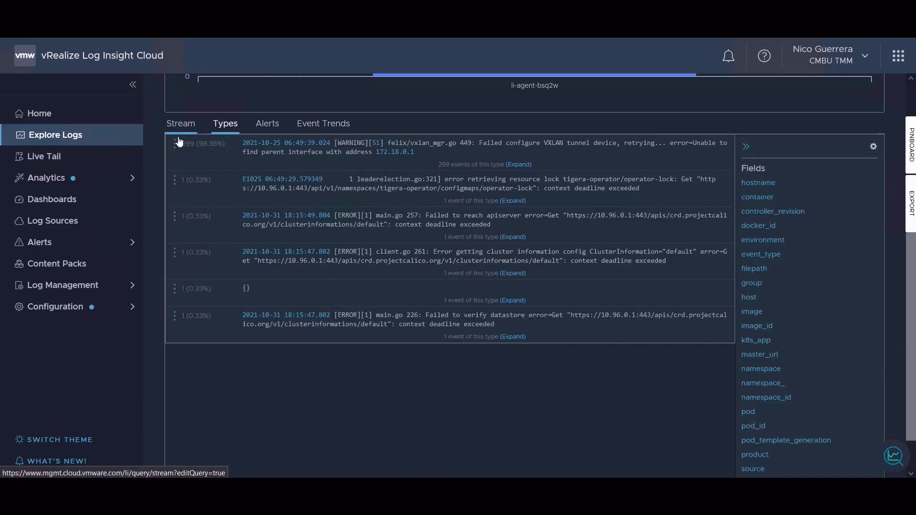
{"action": "scroll", "coordinate": [156, 145], "scroll_direction": "up", "scroll_amount": 2}
{"action": "scroll", "coordinate": [154, 144], "scroll_direction": "up", "scroll_amount": 2}
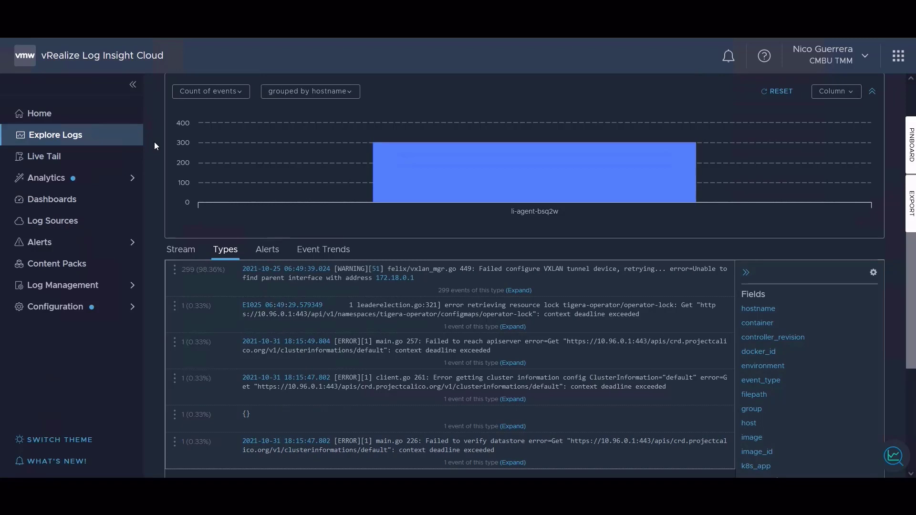
{"action": "scroll", "coordinate": [154, 141], "scroll_direction": "up", "scroll_amount": 3}
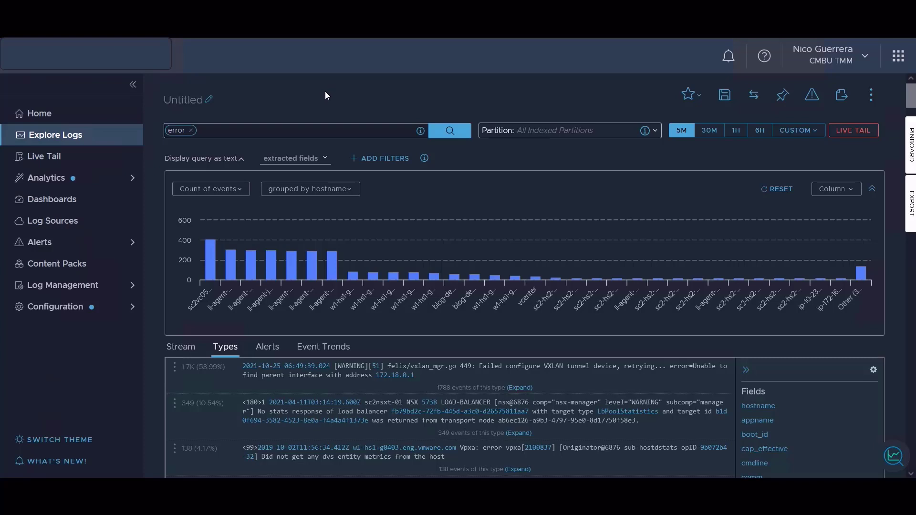
Restrict the query to the DNS Info Logs partition and replace the search term error with udp.
{"action": "left_click", "coordinate": [192, 131]}
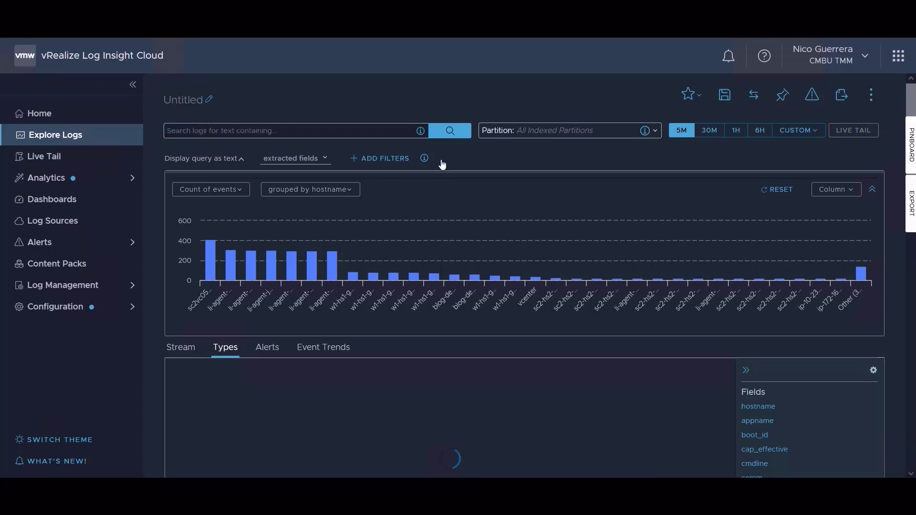
{"action": "left_click", "coordinate": [527, 136]}
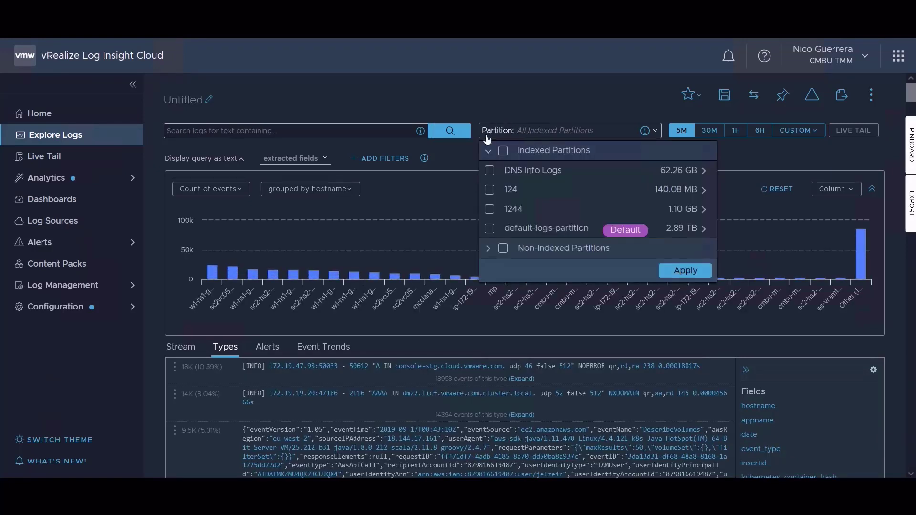
{"action": "left_click", "coordinate": [489, 171]}
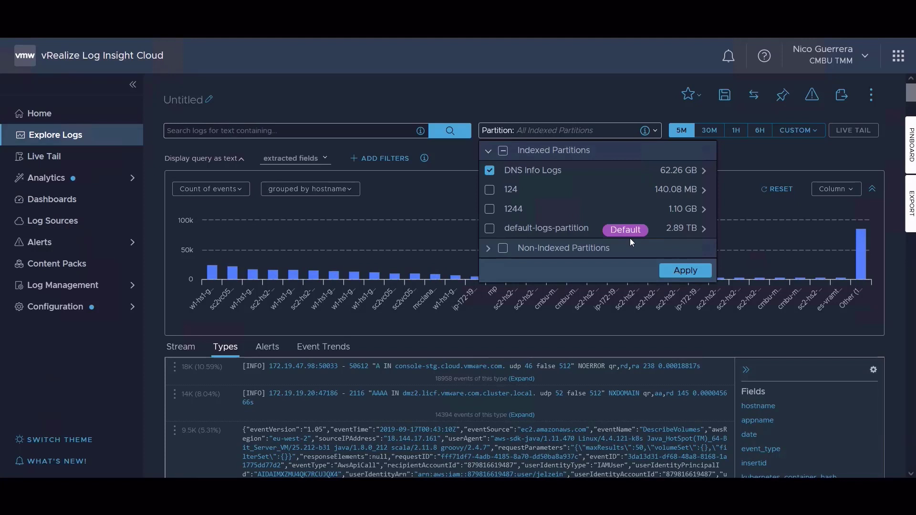
{"action": "left_click", "coordinate": [685, 270]}
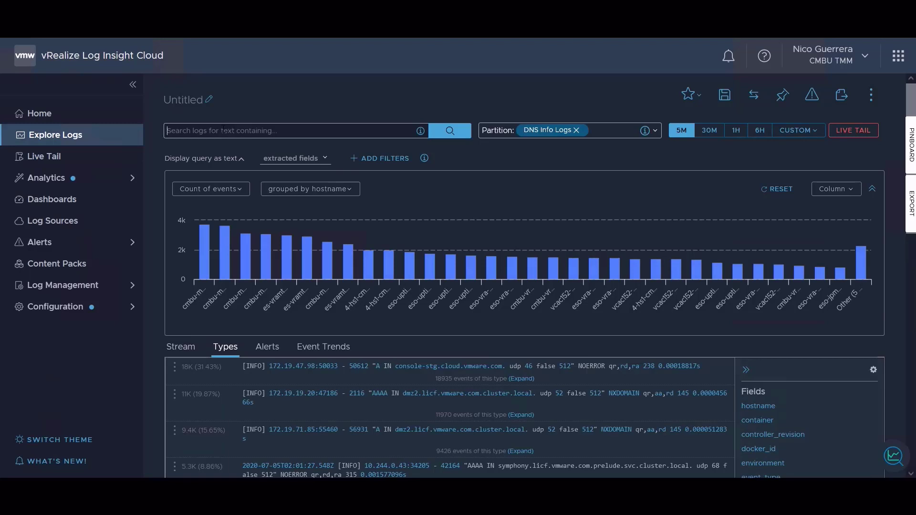
{"action": "type", "text": "udp"}
{"action": "key", "text": "Return"}
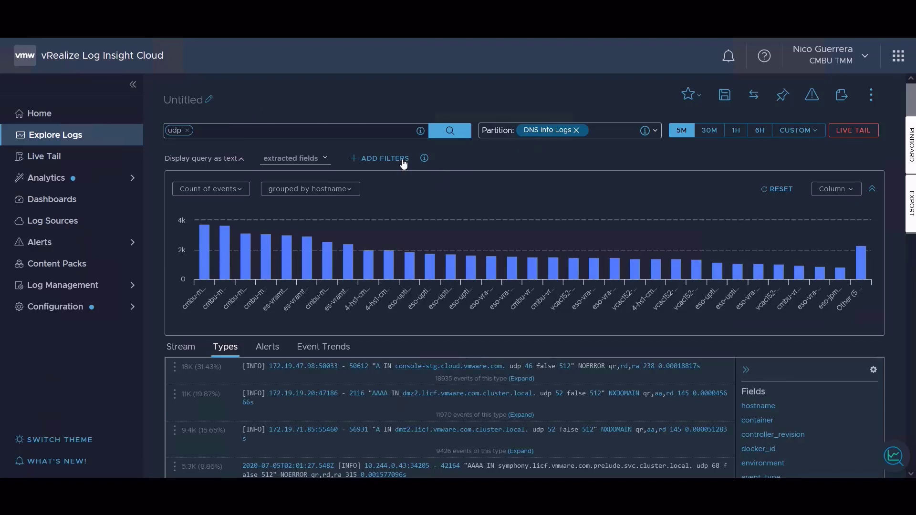
Change the udp chart to a time series without any field grouping.
{"action": "left_click", "coordinate": [297, 193]}
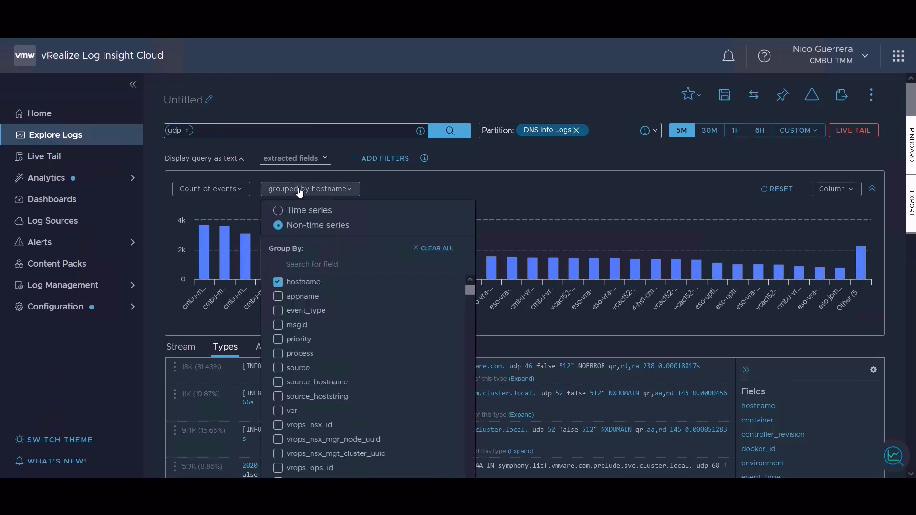
{"action": "left_click", "coordinate": [278, 296]}
{"action": "left_click", "coordinate": [279, 211]}
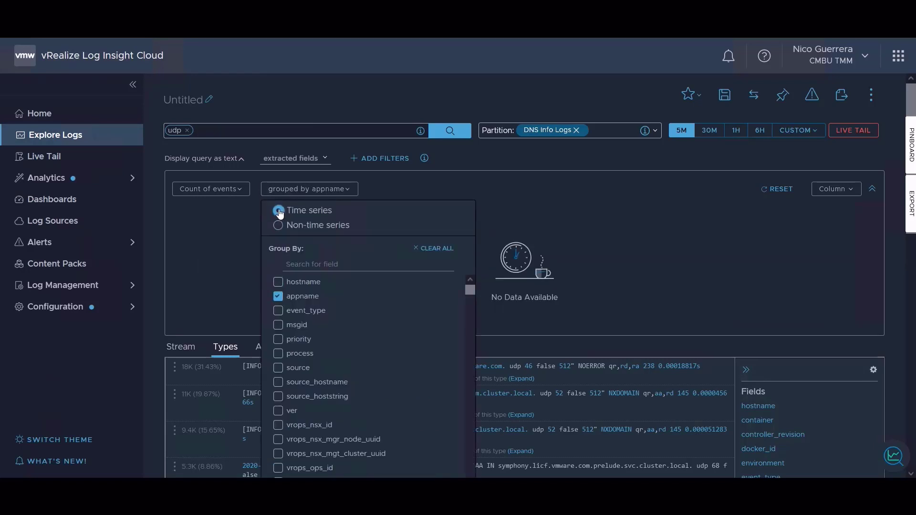
{"action": "left_click", "coordinate": [278, 297]}
{"action": "left_click", "coordinate": [233, 279]}
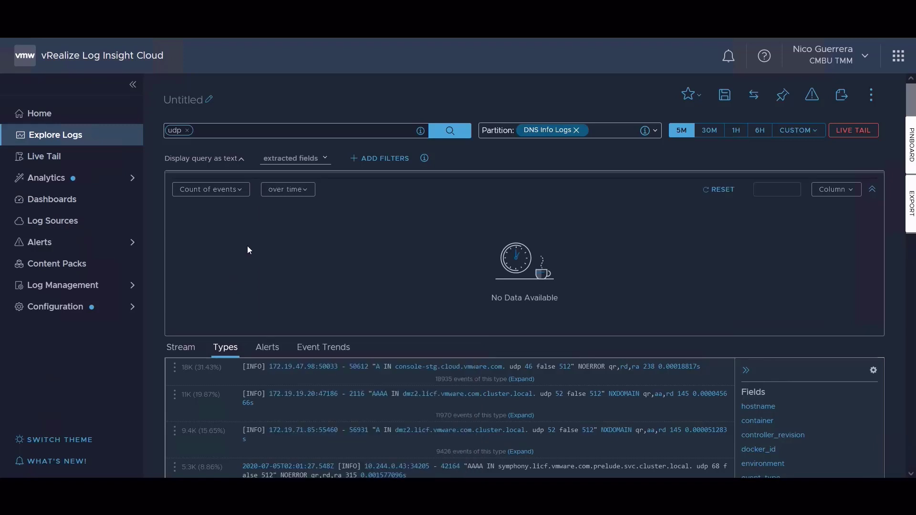
Chart the unique count of event_type over time instead of the count of events.
{"action": "left_click", "coordinate": [238, 189]}
{"action": "left_click", "coordinate": [307, 224]}
{"action": "left_click", "coordinate": [307, 226]}
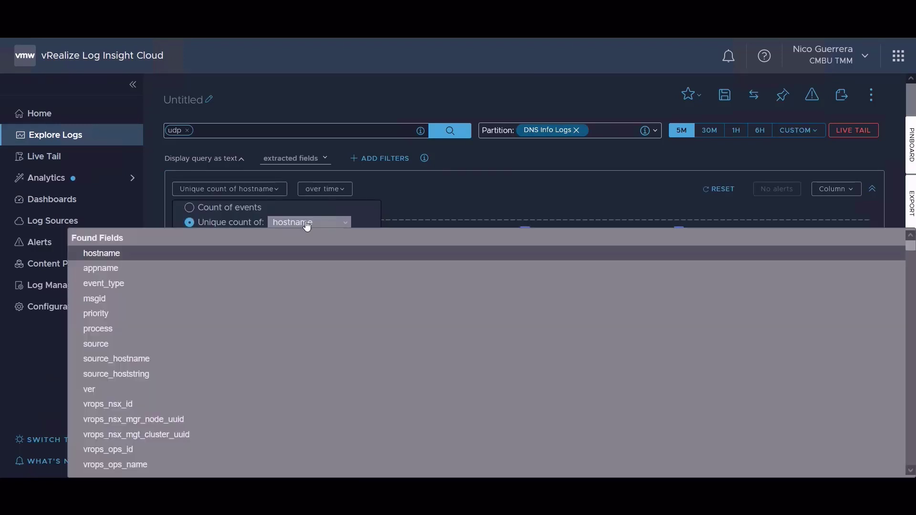
{"action": "left_click", "coordinate": [198, 284]}
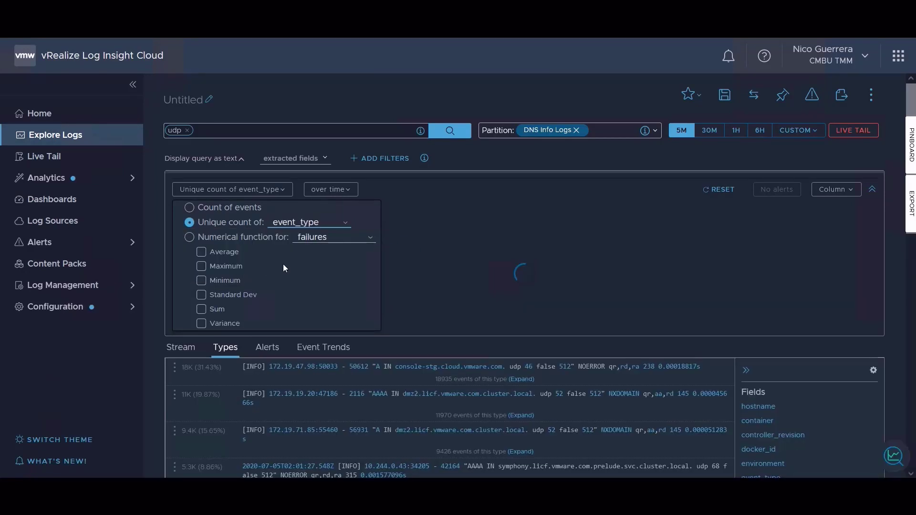
{"action": "left_click", "coordinate": [428, 159]}
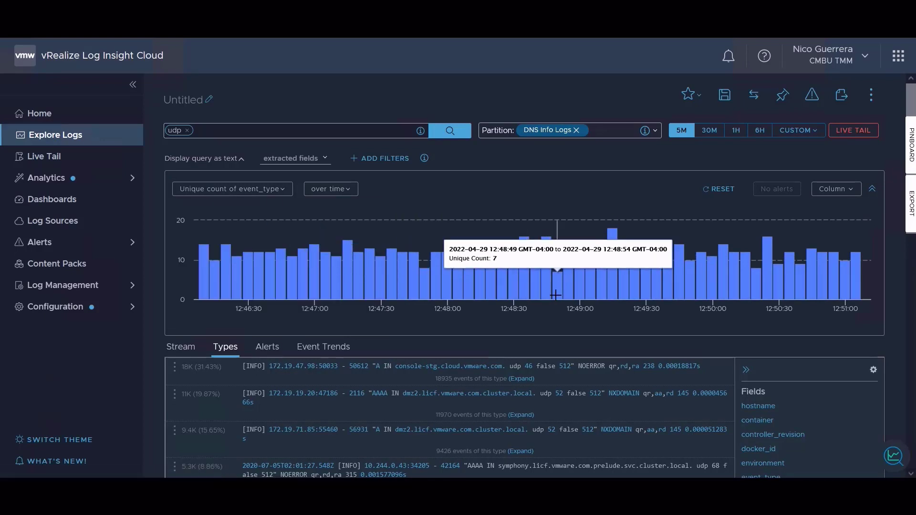
Narrow the time range to the chart bar covering about 12:49:20 to 12:49:24 and review its event types.
{"action": "left_click", "coordinate": [633, 279]}
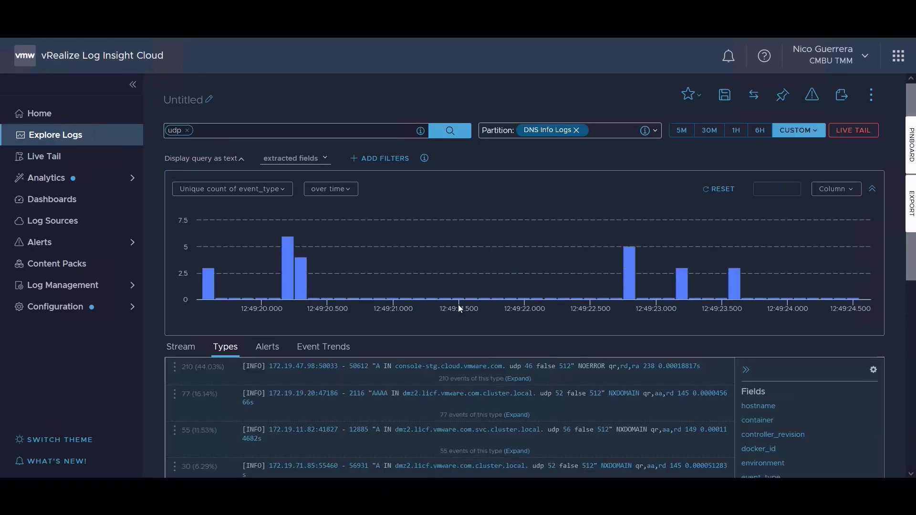
{"action": "scroll", "coordinate": [458, 304], "scroll_direction": "down", "scroll_amount": 5}
{"action": "scroll", "coordinate": [459, 306], "scroll_direction": "down", "scroll_amount": 3}
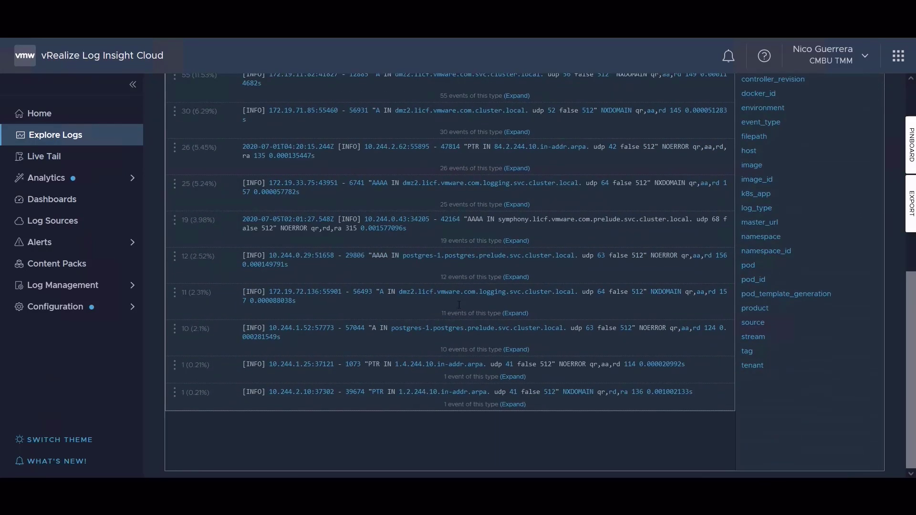
{"action": "scroll", "coordinate": [459, 304], "scroll_direction": "up", "scroll_amount": 10}
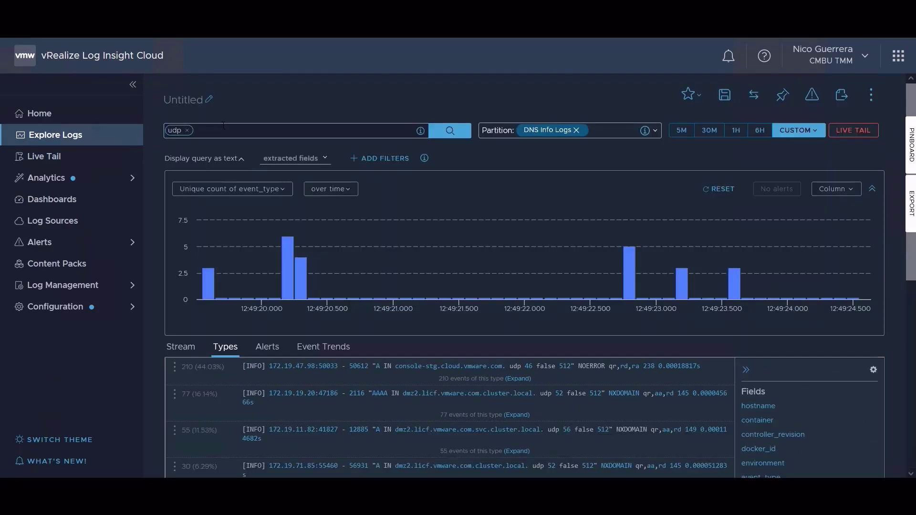
Add postgres as a second search term alongside udp and run the query.
{"action": "type", "text": "pos"}
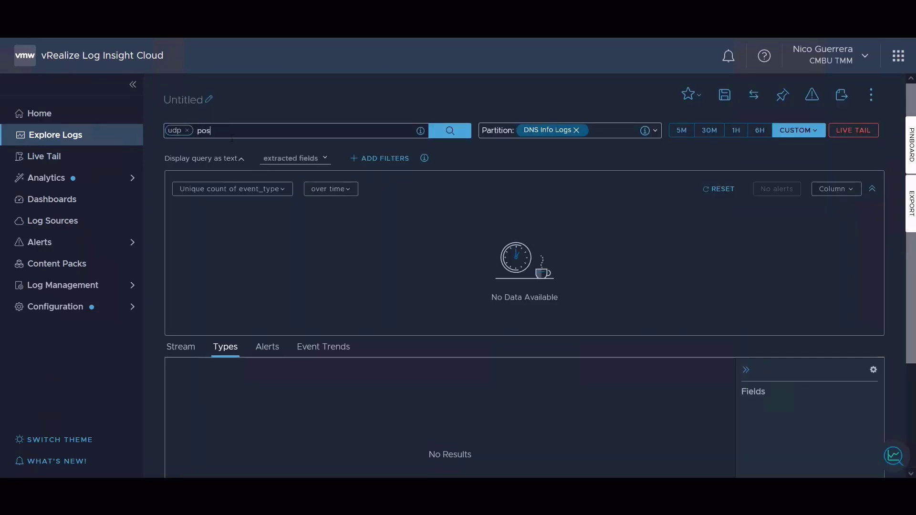
{"action": "type", "text": "tgres"}
{"action": "key", "text": "Return"}
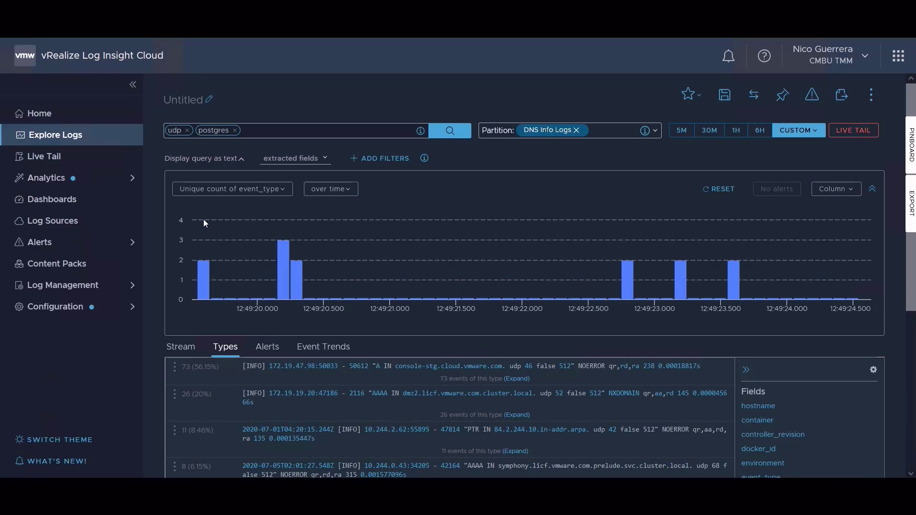
Chart the count of events over time instead of the unique count of event_type.
{"action": "left_click", "coordinate": [226, 191]}
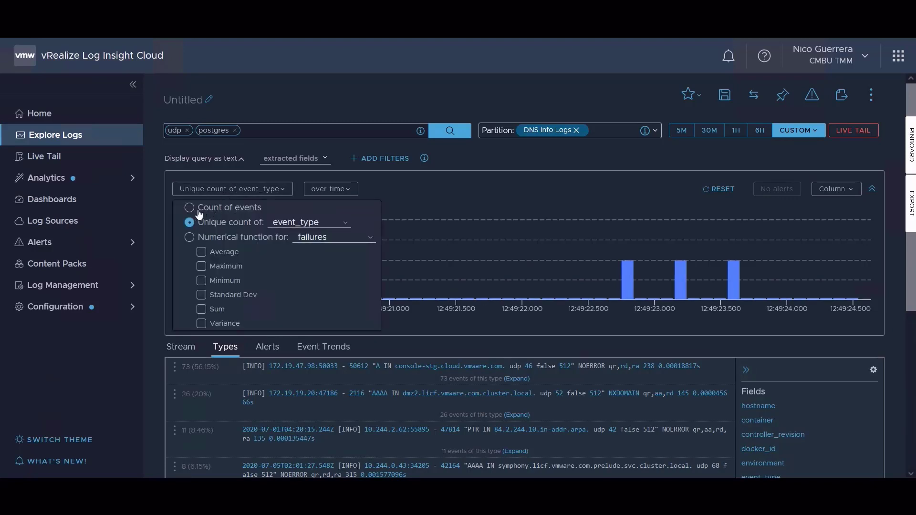
{"action": "left_click", "coordinate": [189, 208]}
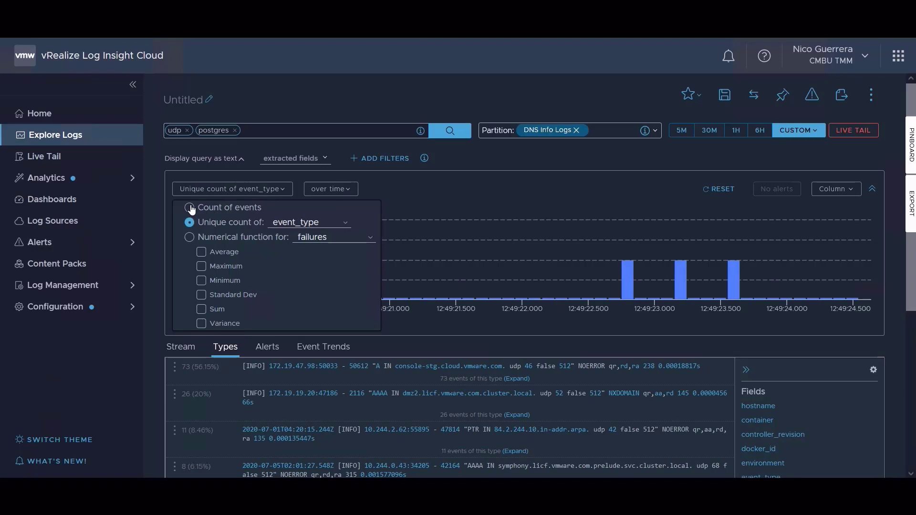
{"action": "left_click", "coordinate": [511, 163]}
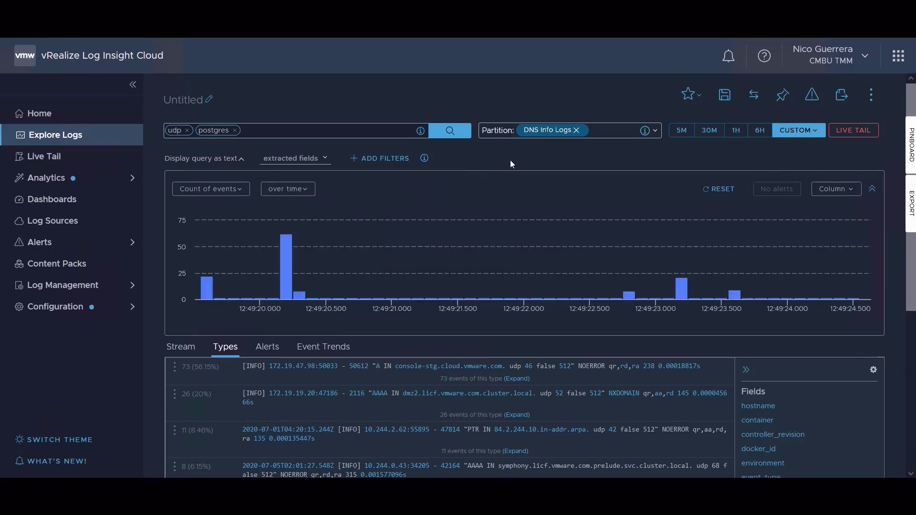
Narrow the time range to the tallest chart bar, just after 12:49:20, and show the event trends for it.
{"action": "left_click", "coordinate": [286, 266]}
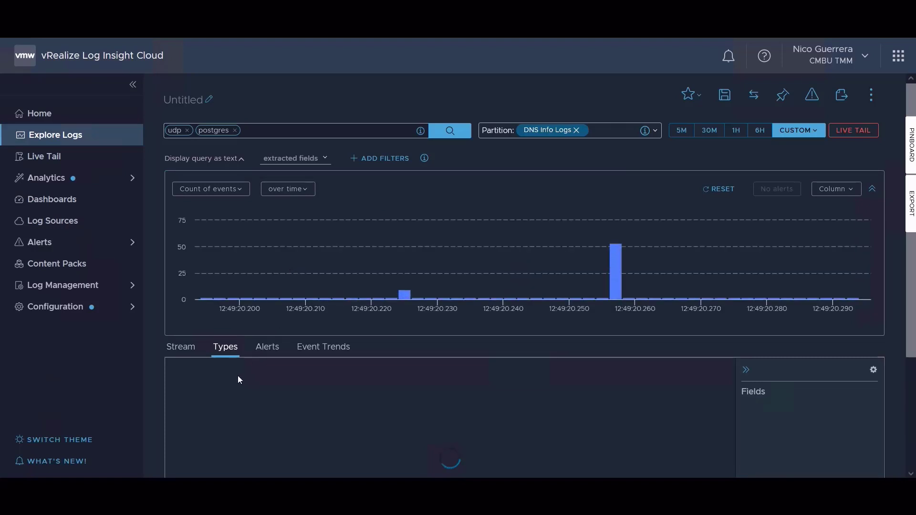
{"action": "scroll", "coordinate": [238, 379], "scroll_direction": "down", "scroll_amount": 4}
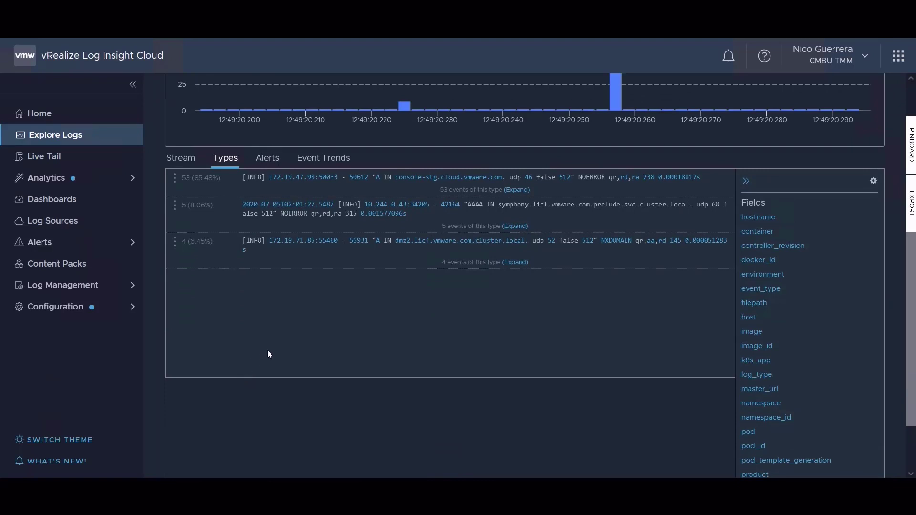
{"action": "left_click", "coordinate": [325, 159]}
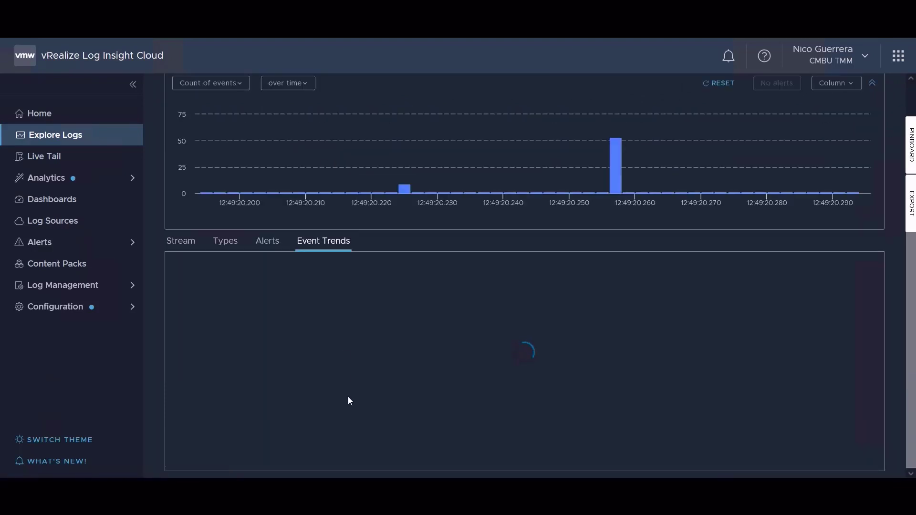